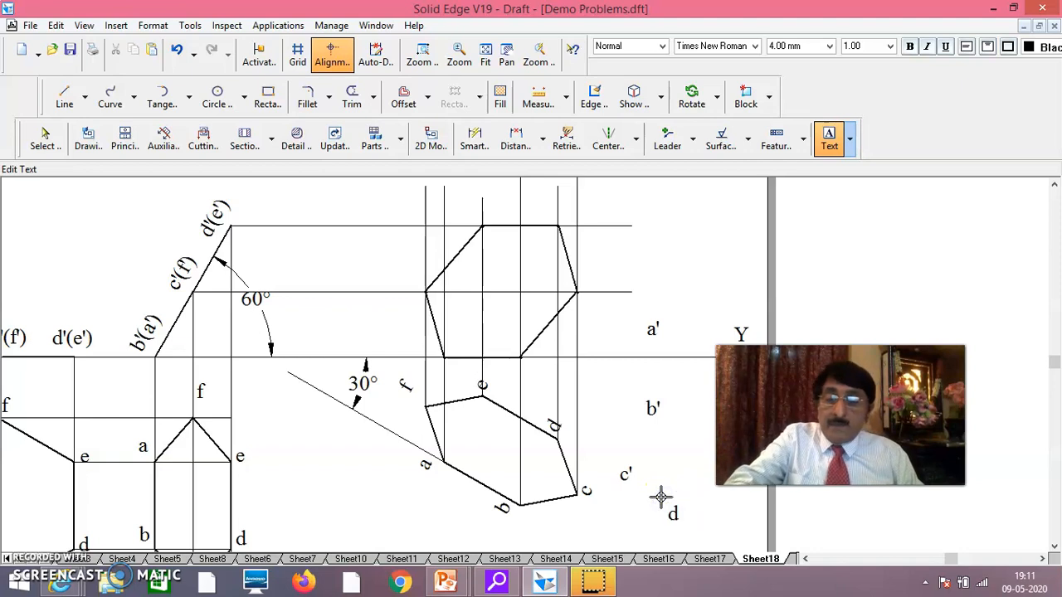
Add the text labels e' and f' in the empty area beside the final hexagon views, and finish placing text
left_click(664, 456)
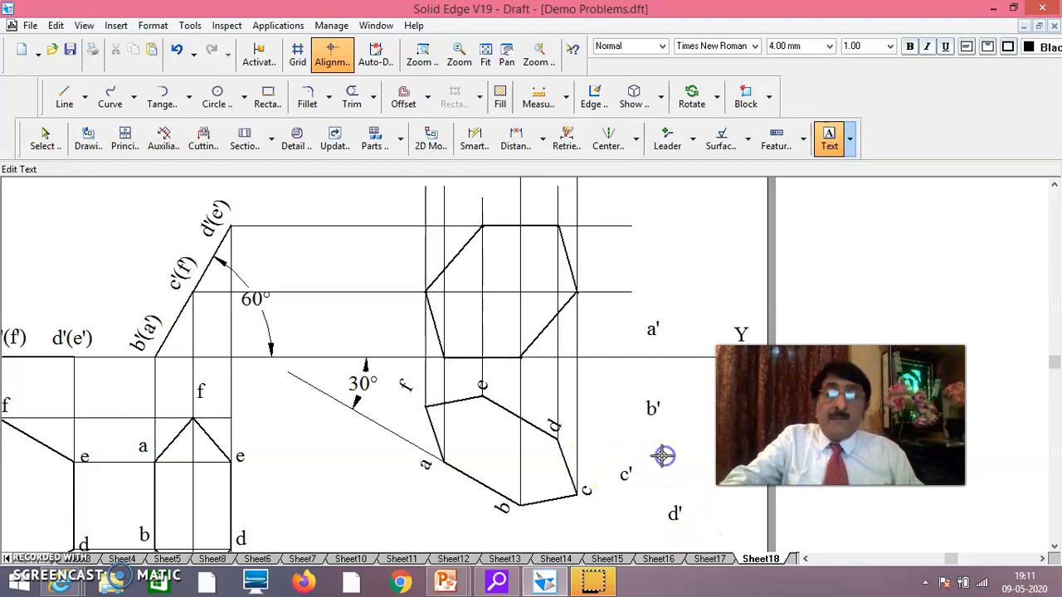
left_click(653, 467)
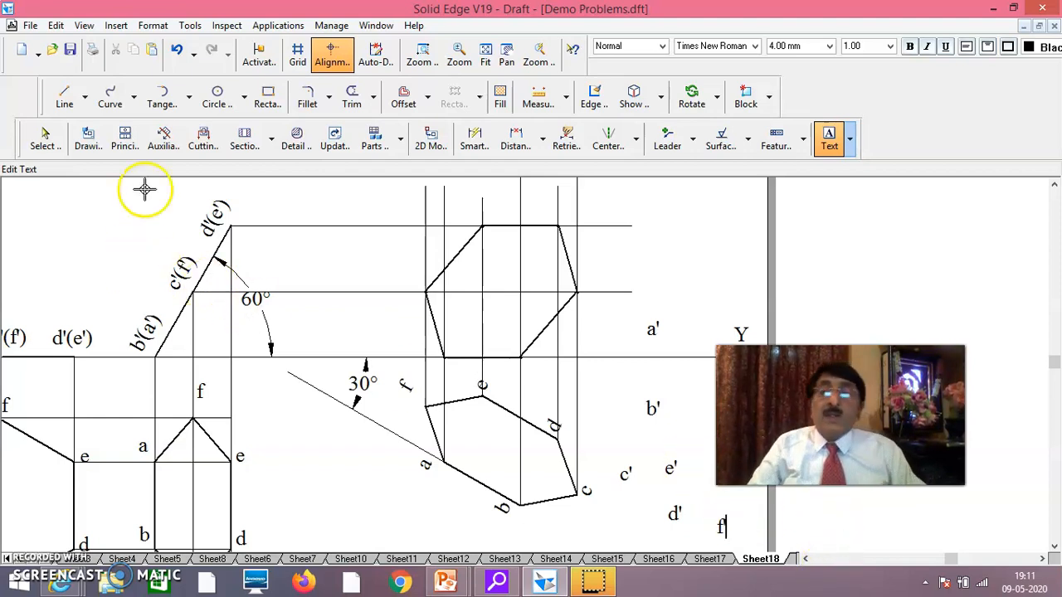
left_click(47, 139)
Move labels a', b' and c' to the two XY-line vertices and the adjacent middle-height vertex of the final front view
left_click(634, 475)
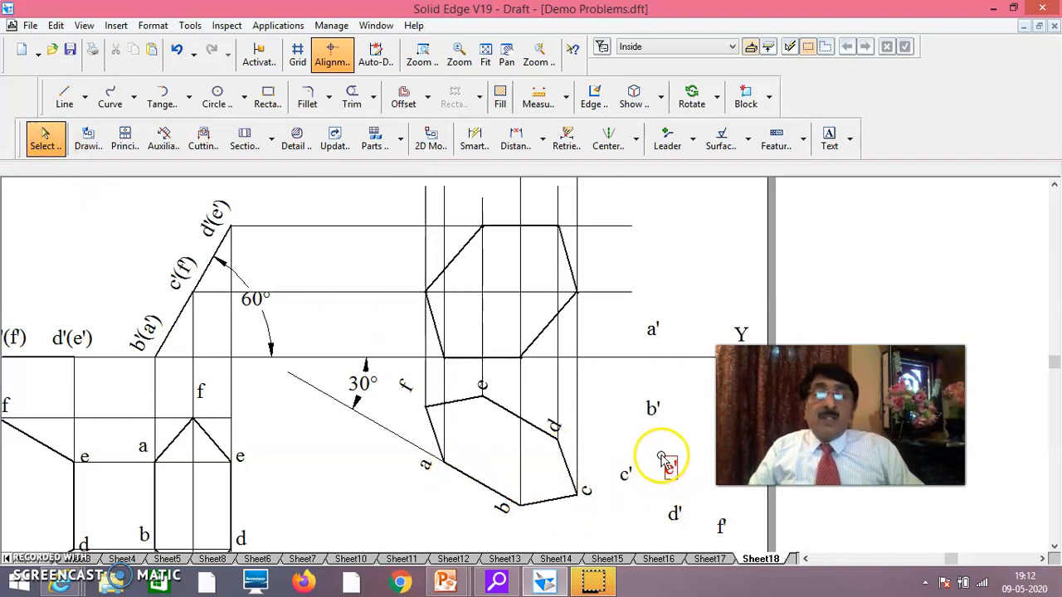
left_click(648, 355)
left_click_drag(649, 341, 450, 385)
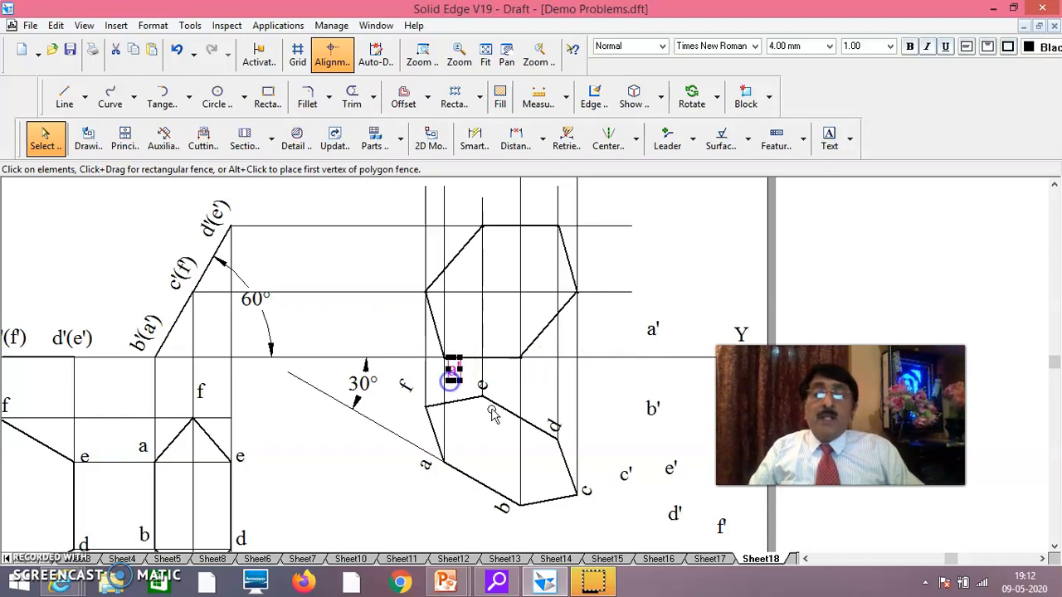
left_click(654, 426)
left_click_drag(654, 428, 535, 389)
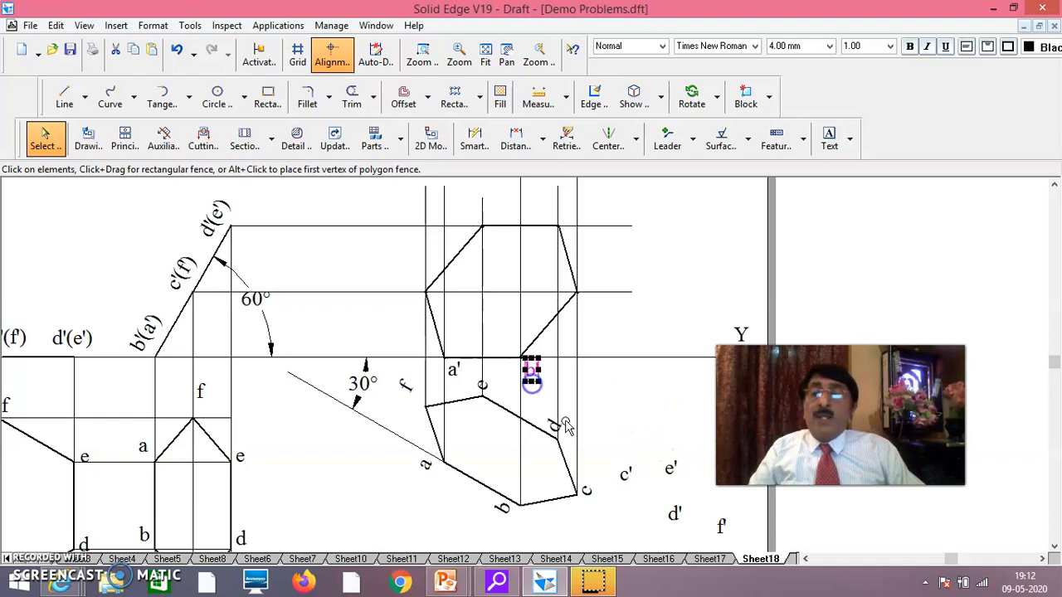
left_click(629, 486)
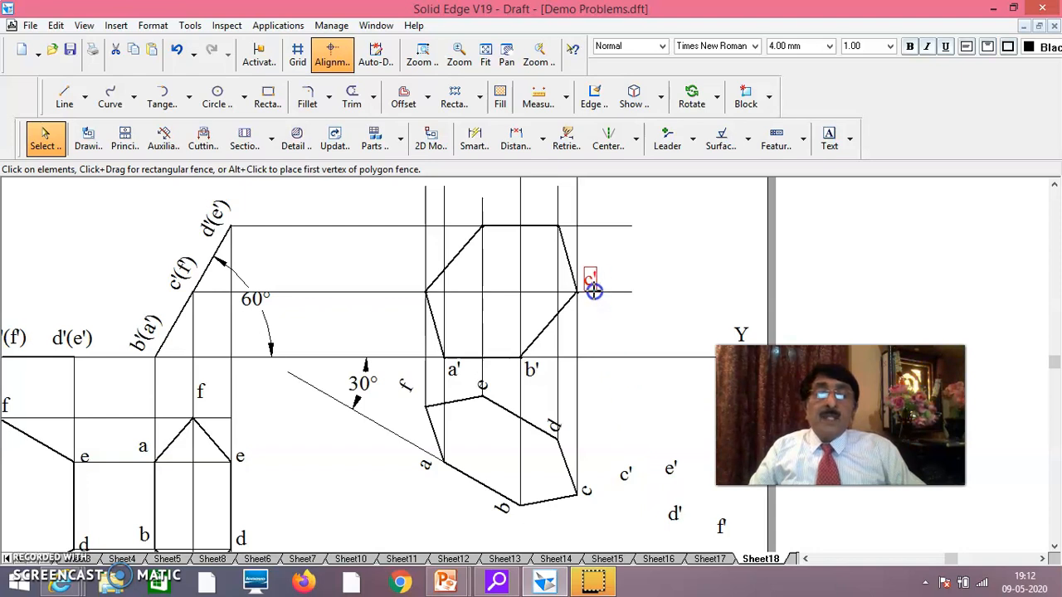
Move labels f', d' and e' to their vertices on the final front view, with d' and e' above its upper edge
left_click(721, 538)
left_click_drag(721, 539, 415, 298)
left_click(674, 527)
left_click_drag(675, 528, 601, 278)
left_click_drag(576, 237, 572, 232)
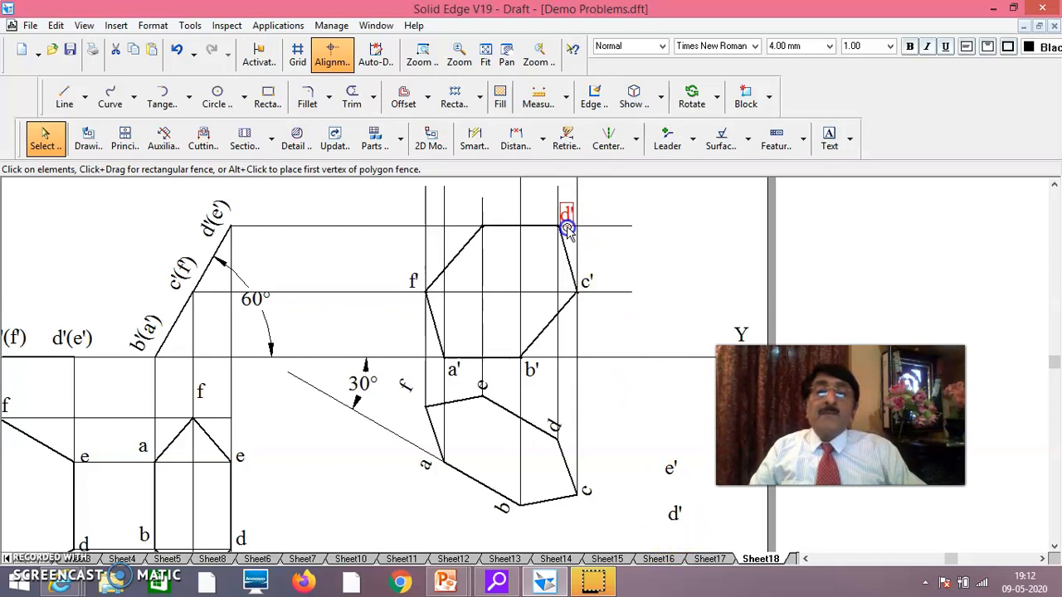
left_click_drag(567, 228, 566, 228)
left_click(668, 478)
left_click_drag(667, 481, 522, 259)
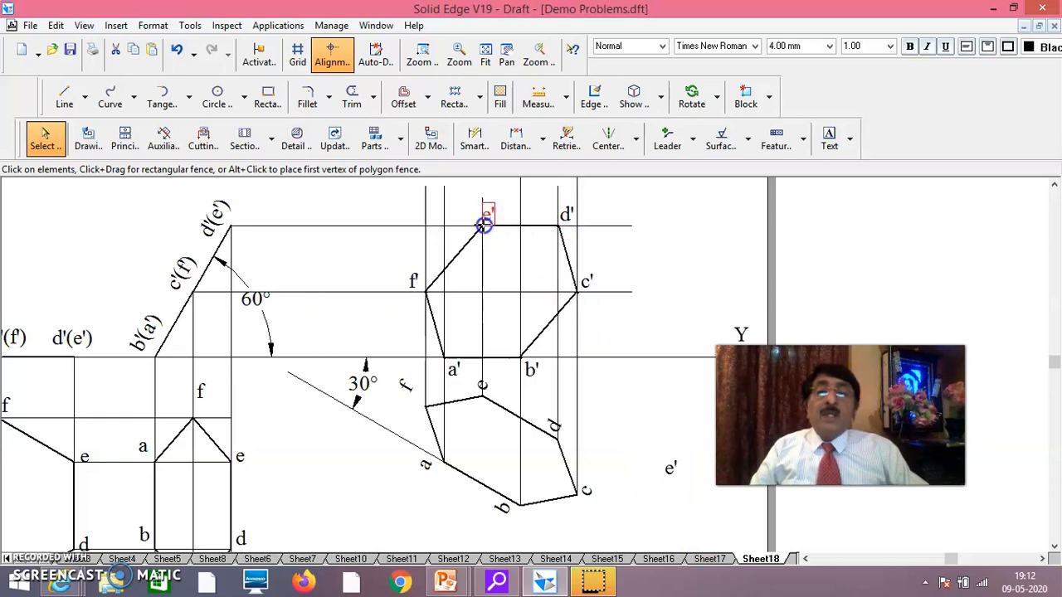
left_click_drag(490, 222, 490, 222)
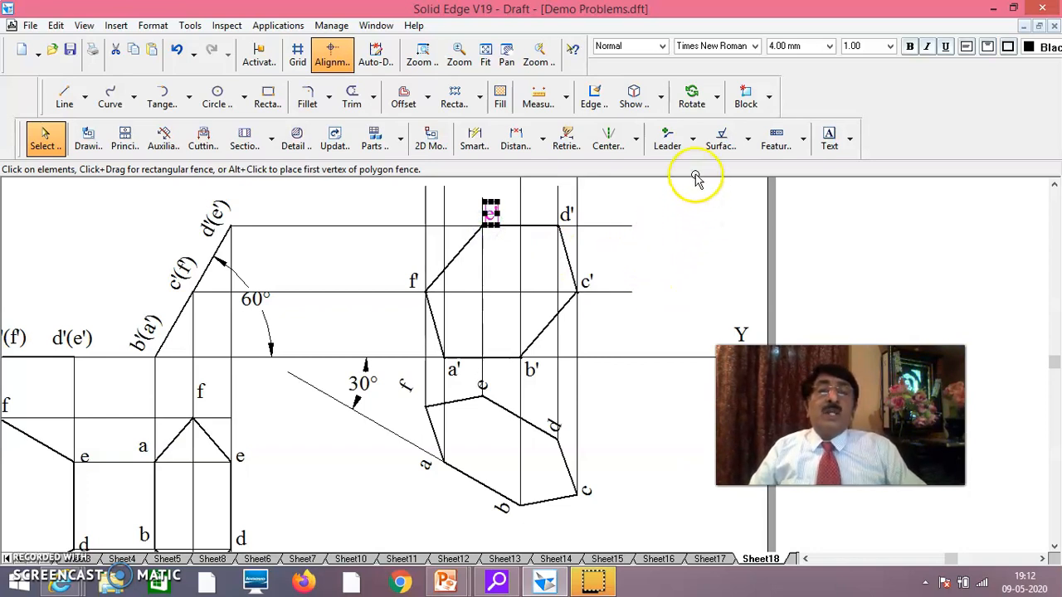
Place leader arrowheads on the three horizontal projectors, pointing from the 60° inclined view towards the final front view
left_click(666, 141)
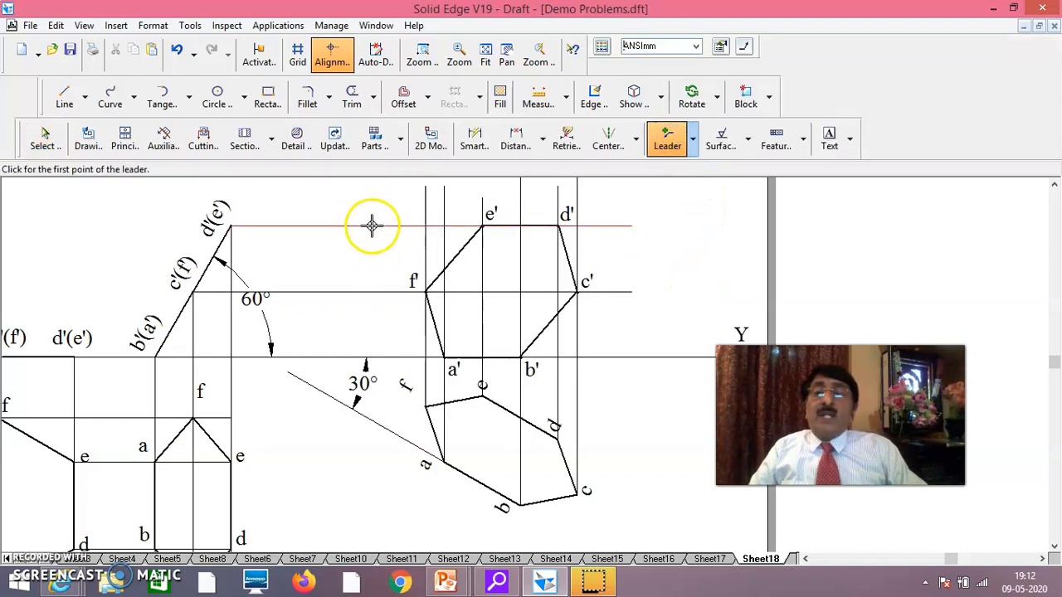
left_click(375, 225)
left_click(328, 225)
left_click(377, 292)
left_click(336, 292)
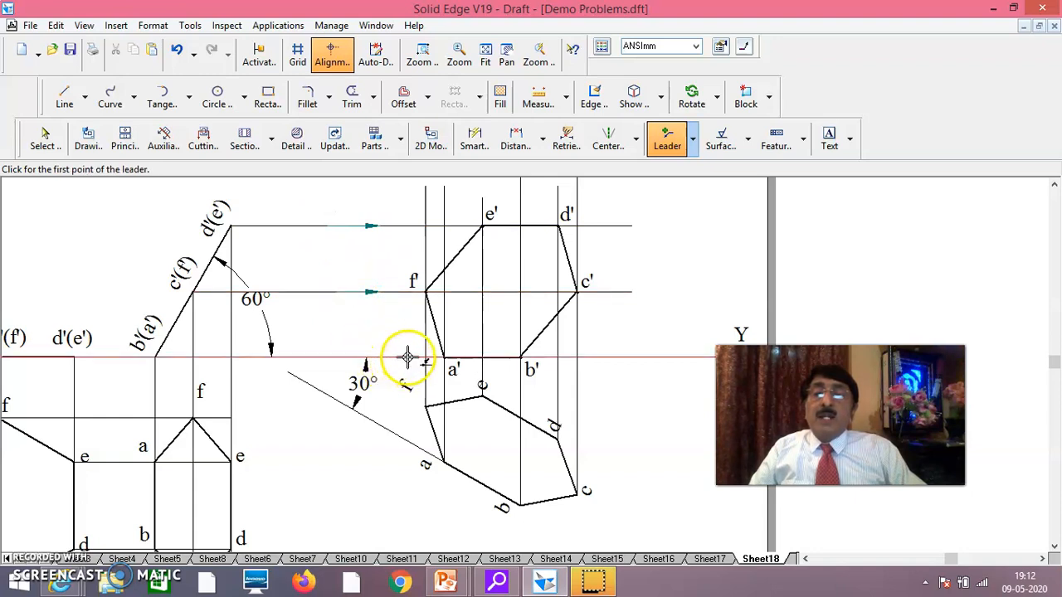
left_click(352, 359)
left_click(304, 359)
Place downward leader arrowheads on the three vertical projectors between the inclined front view and the top view below it
left_click(166, 409)
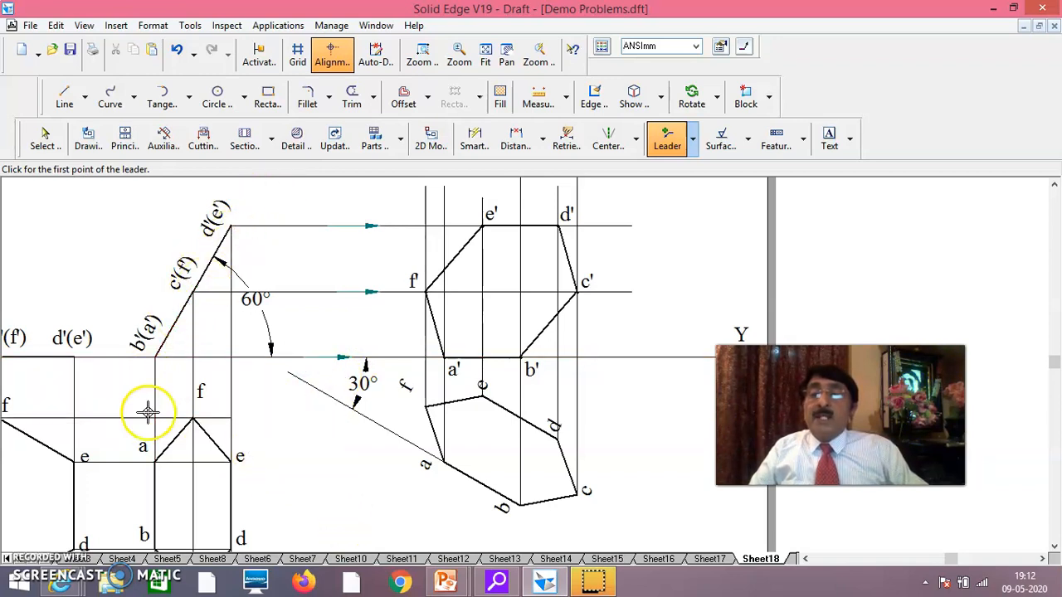
left_click(155, 399)
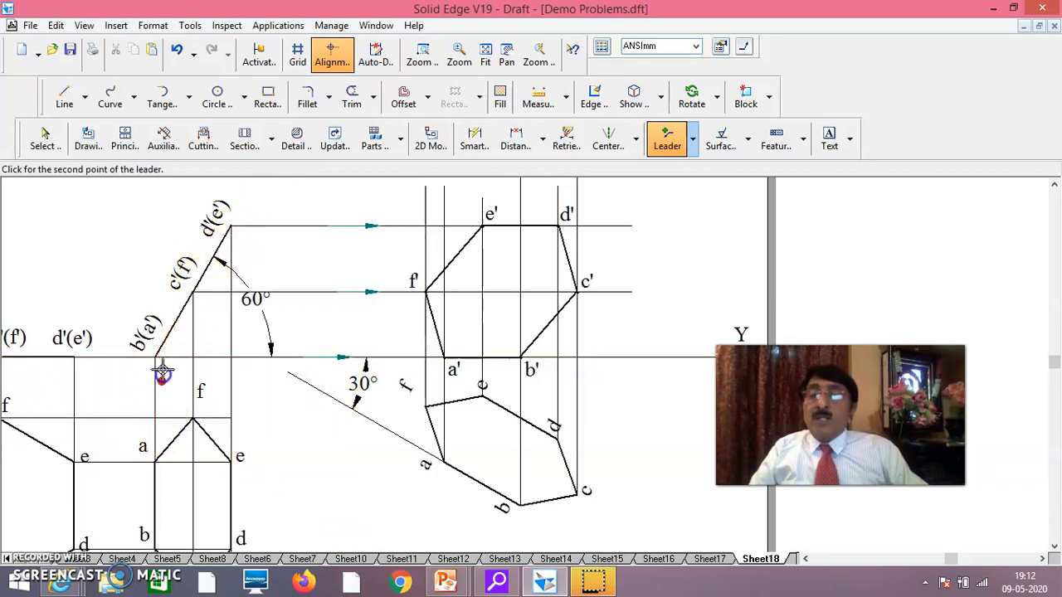
left_click(173, 403)
left_click(161, 405)
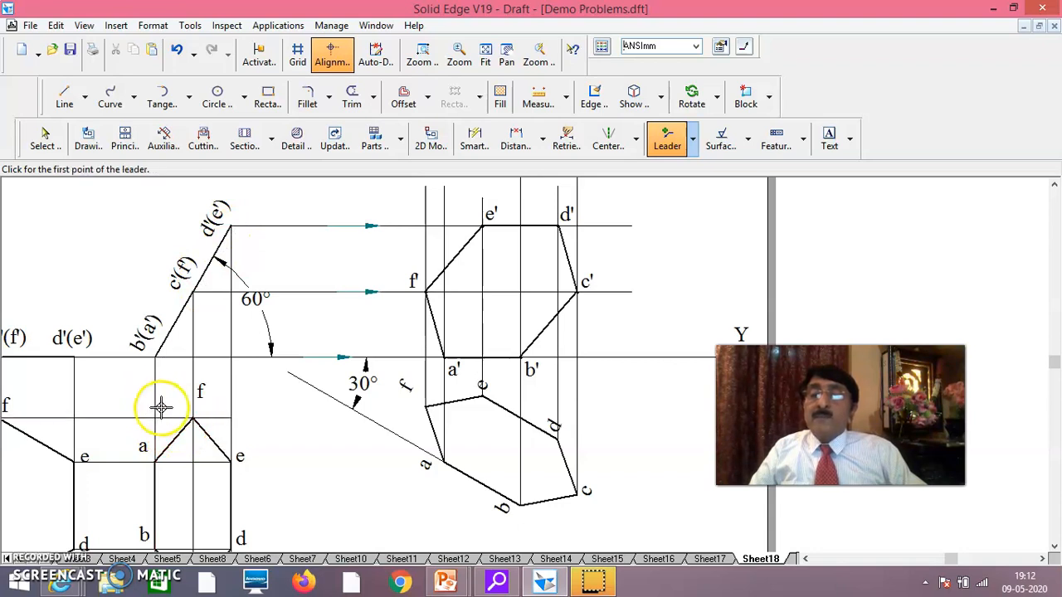
left_click(156, 406)
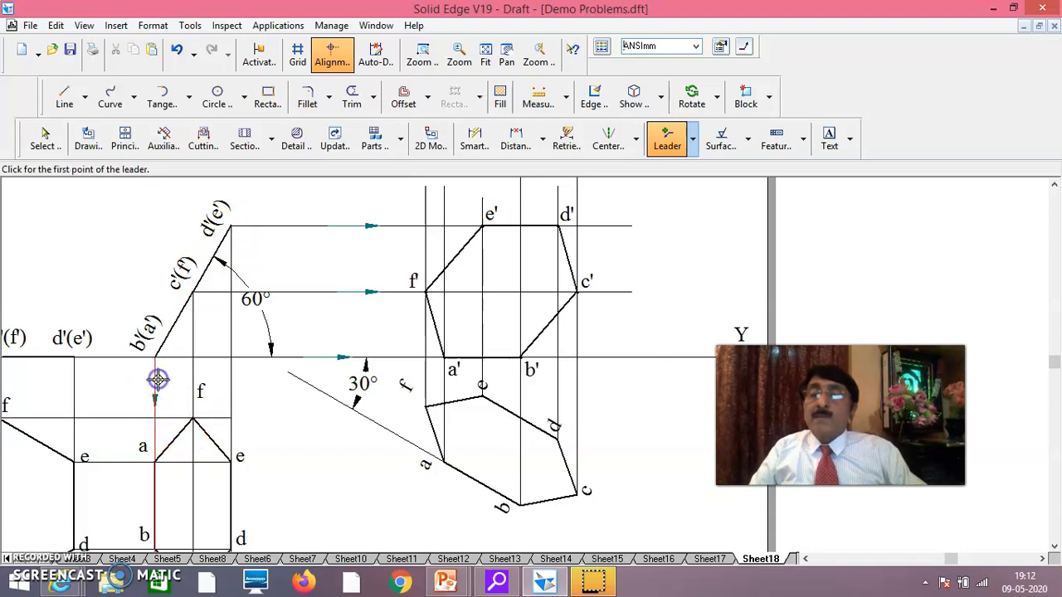
left_click(192, 404)
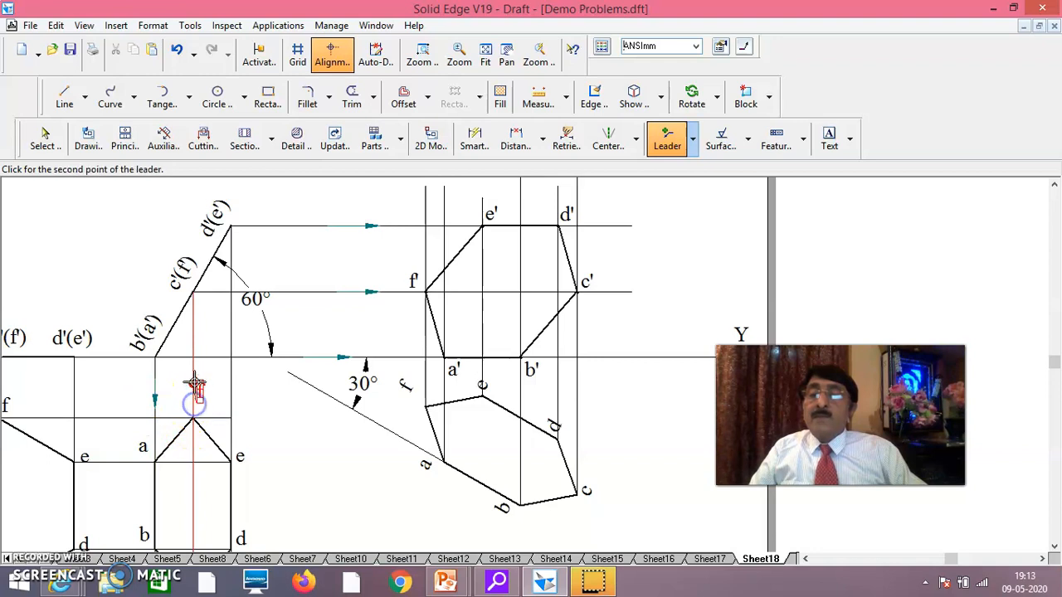
right_click(268, 403)
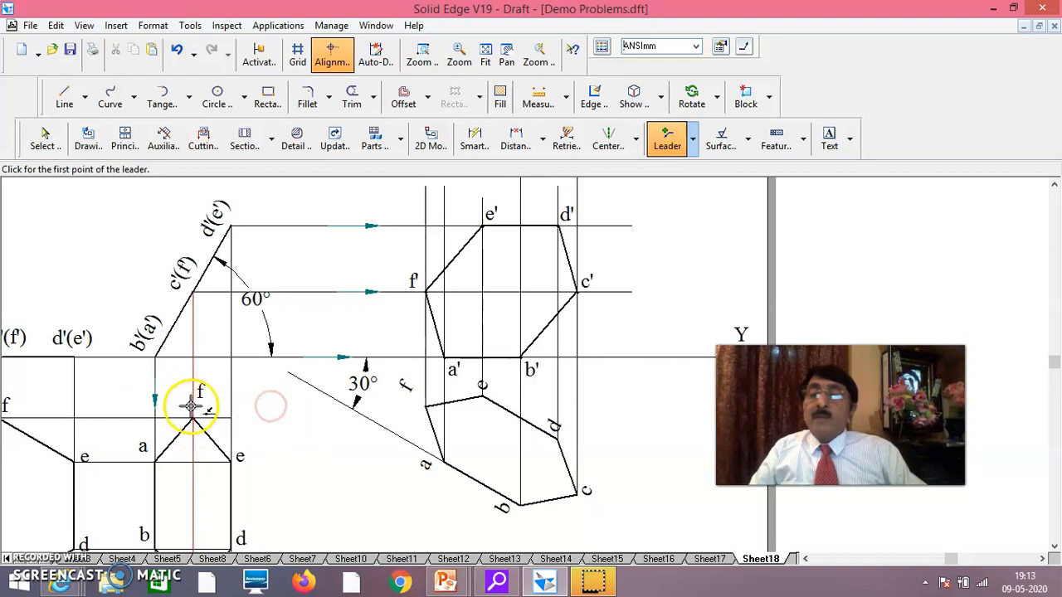
left_click(196, 370)
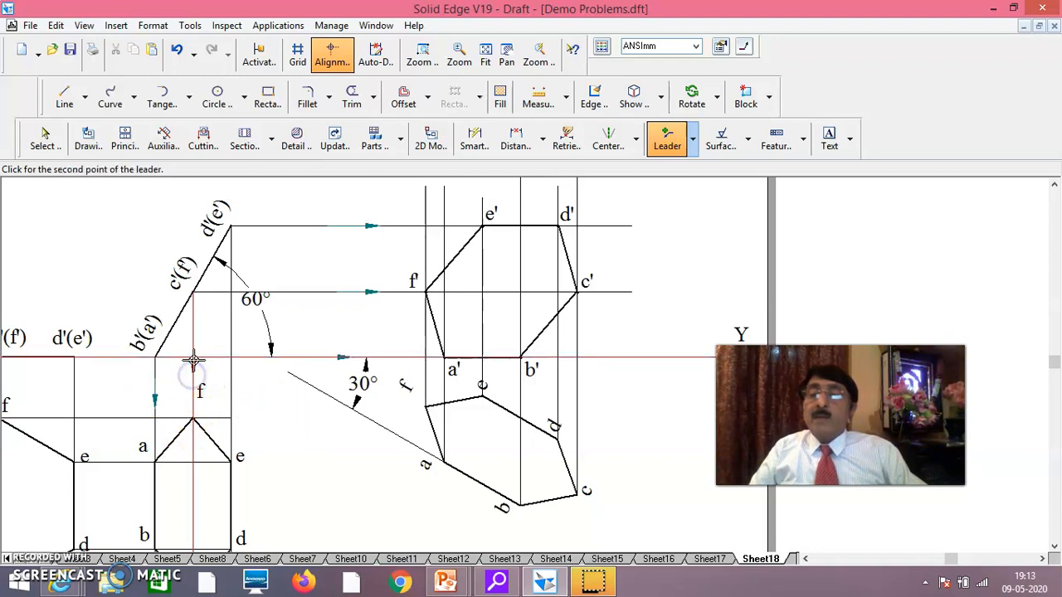
left_click(232, 404)
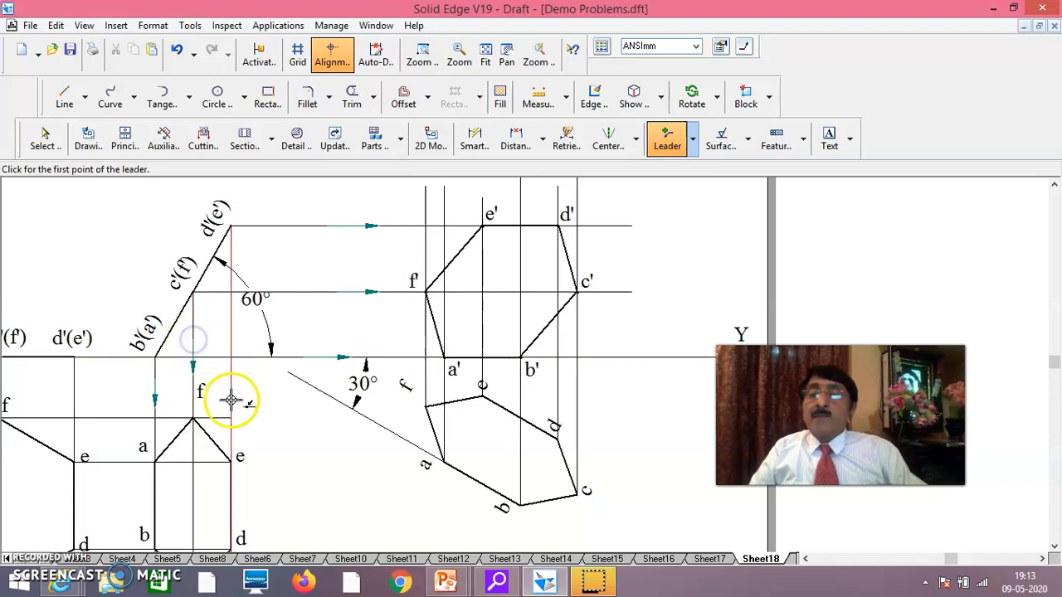
left_click(231, 396)
left_click(232, 373)
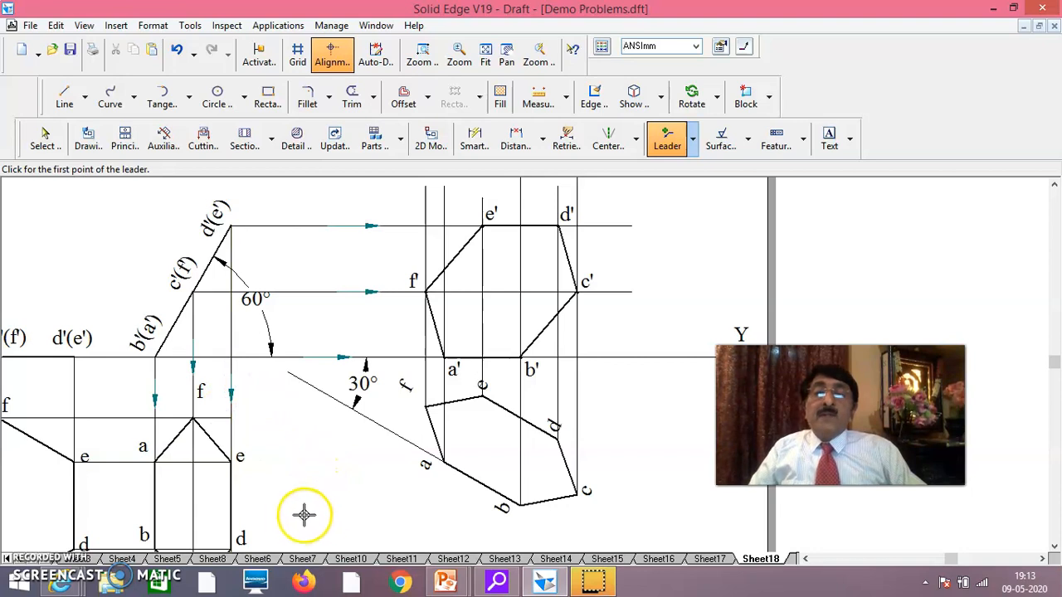
Trim the vertical projectors' overhangs above the final front view and the e'-d' horizontal projector beyond the c' projector
left_click(352, 101)
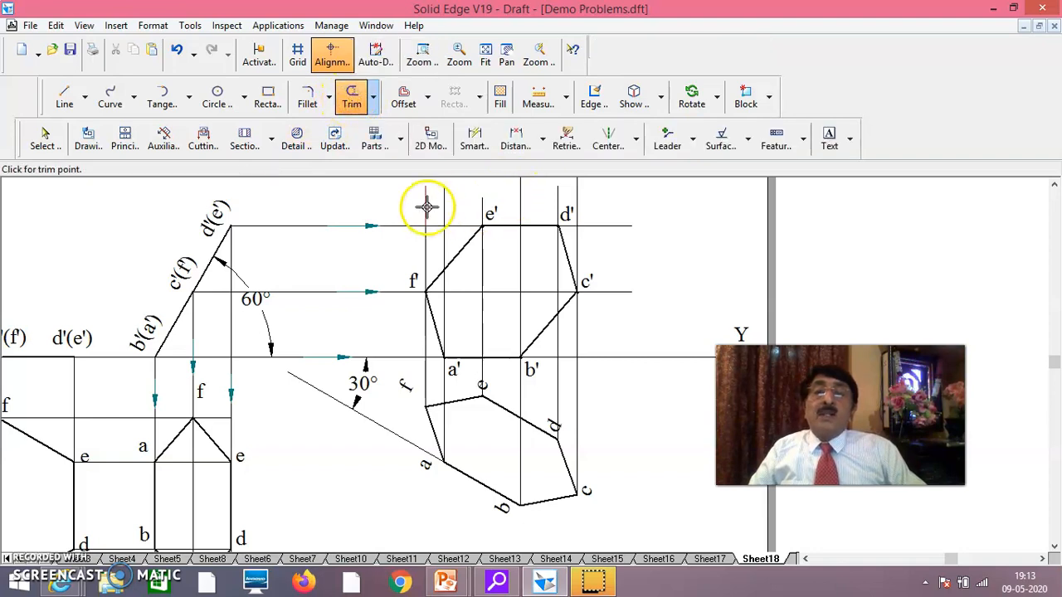
left_click_drag(445, 205, 447, 205)
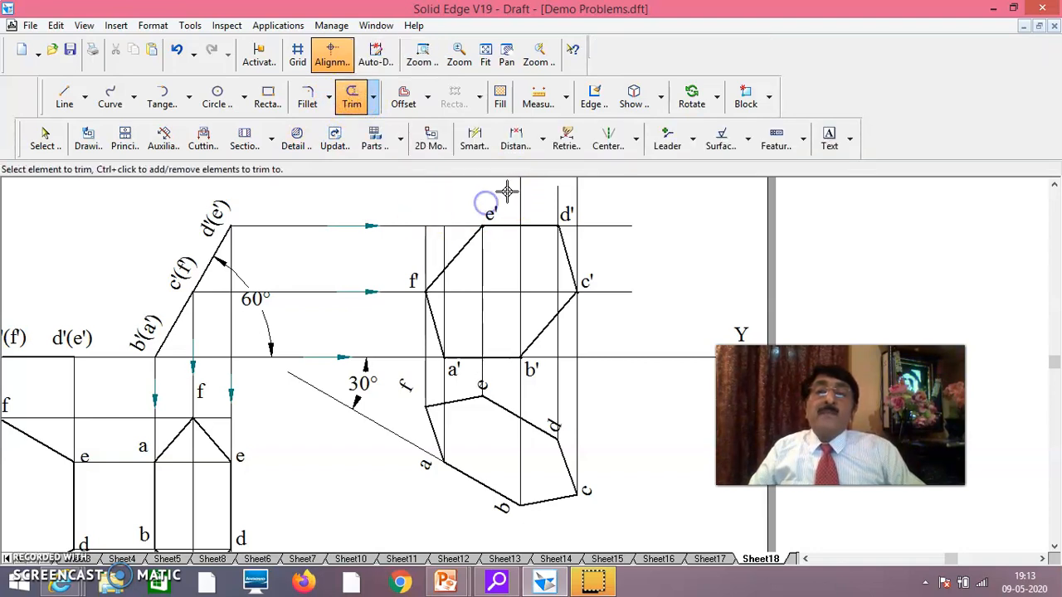
left_click(525, 194)
left_click_drag(555, 194, 581, 194)
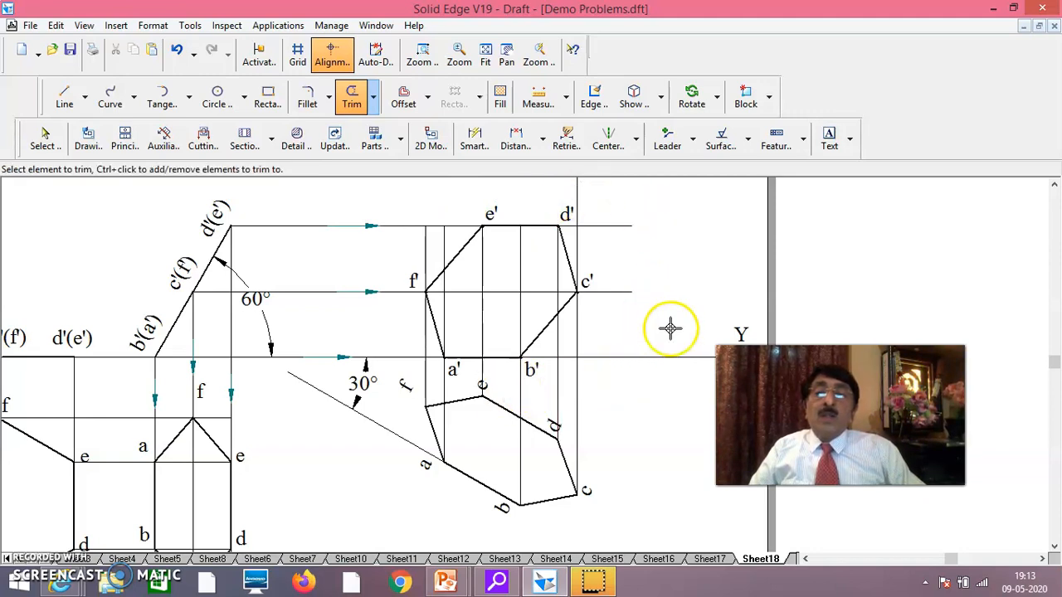
left_click(610, 226)
left_click(575, 189)
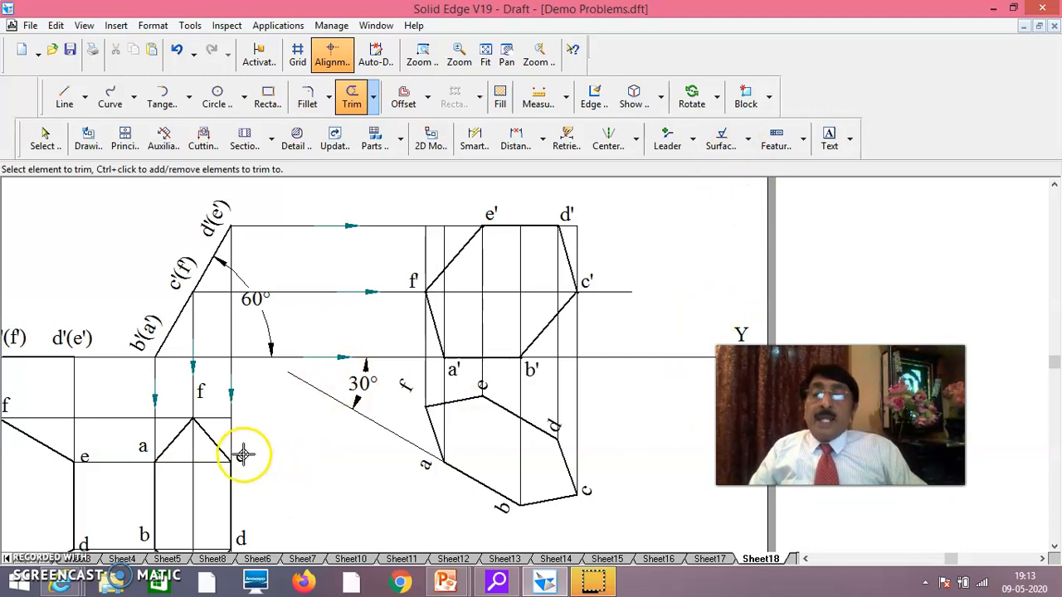
Fit the whole sheet in view and examine how the 60° and 30° inclinations carry through to the final hexagon projections
left_click(272, 360)
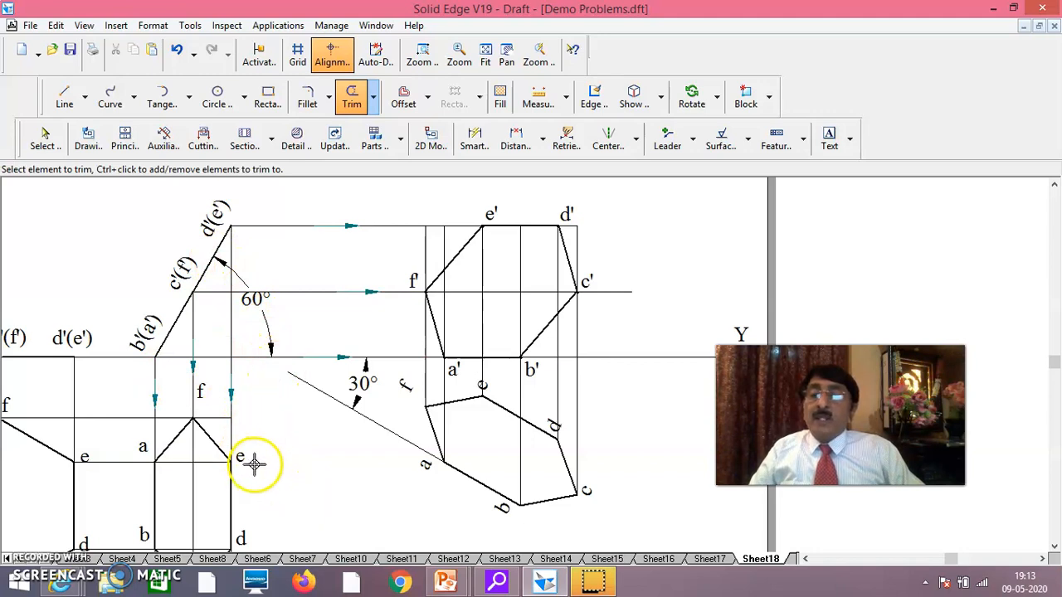
left_click(195, 500)
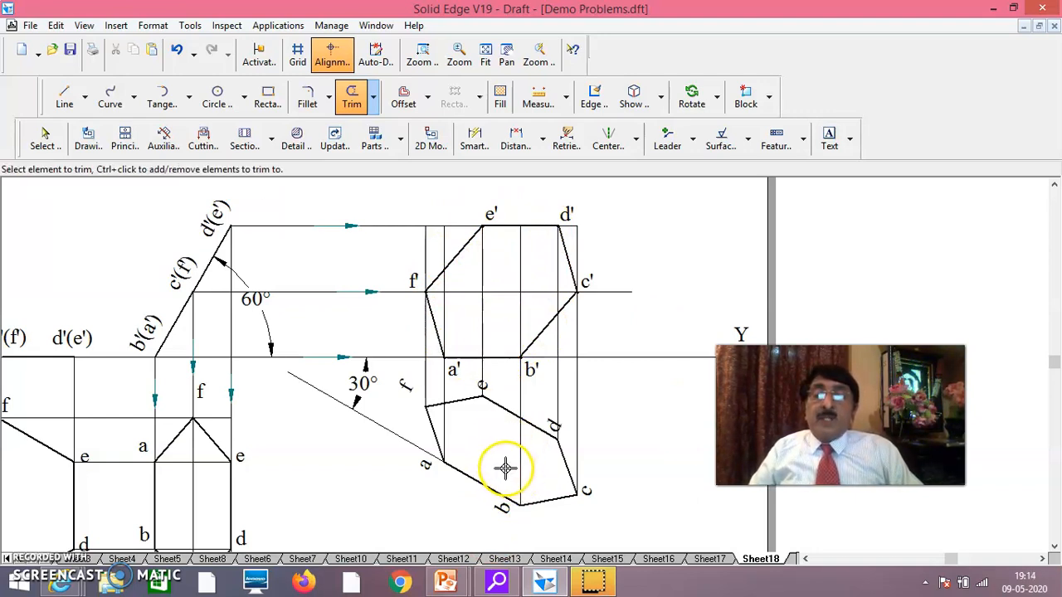
left_click(483, 311)
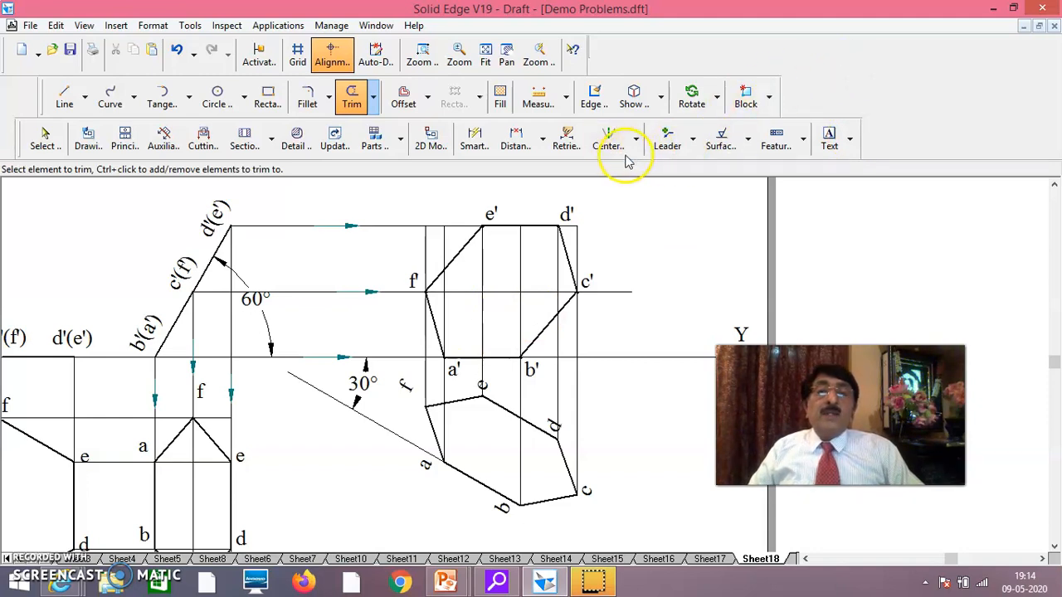
left_click(486, 58)
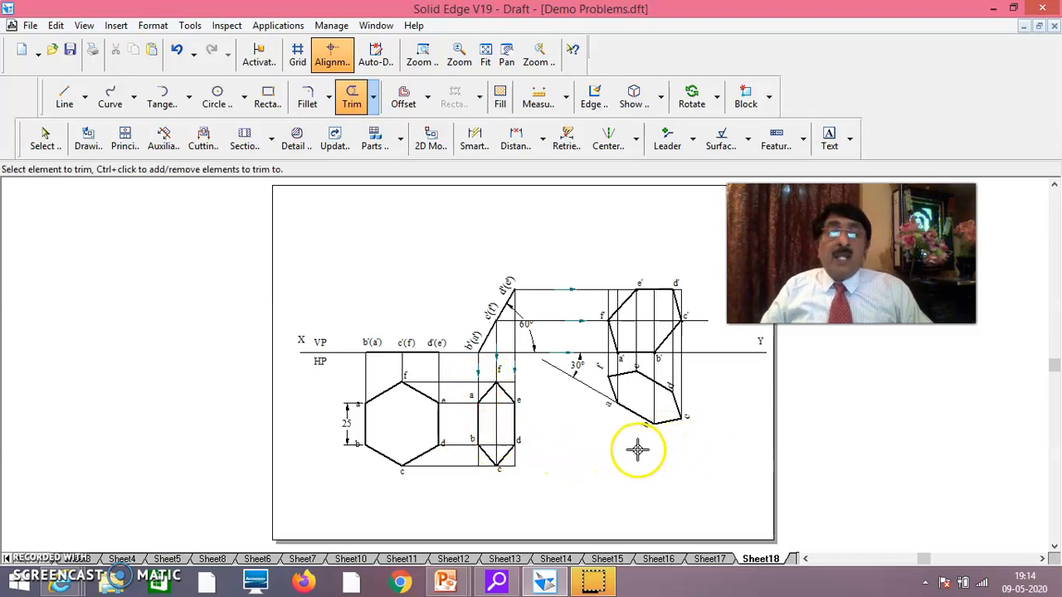
left_click(616, 490)
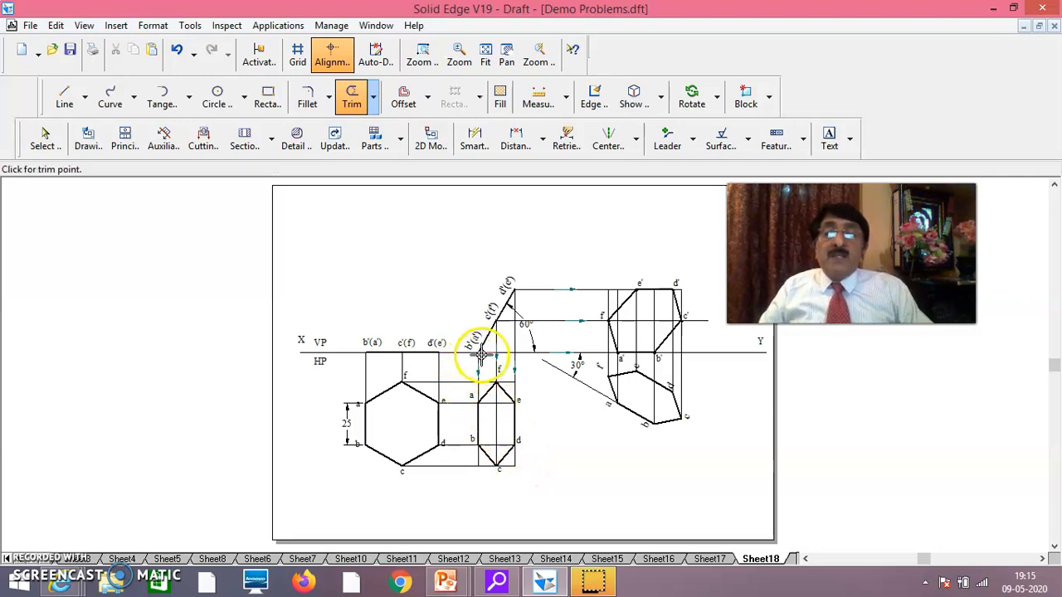
left_click(517, 284)
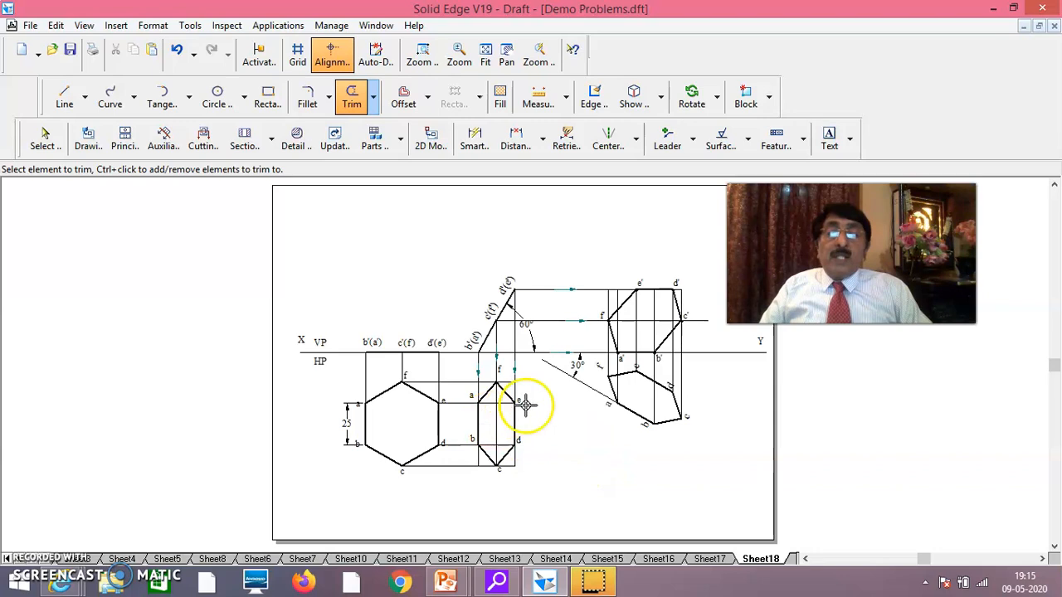
left_click(670, 358)
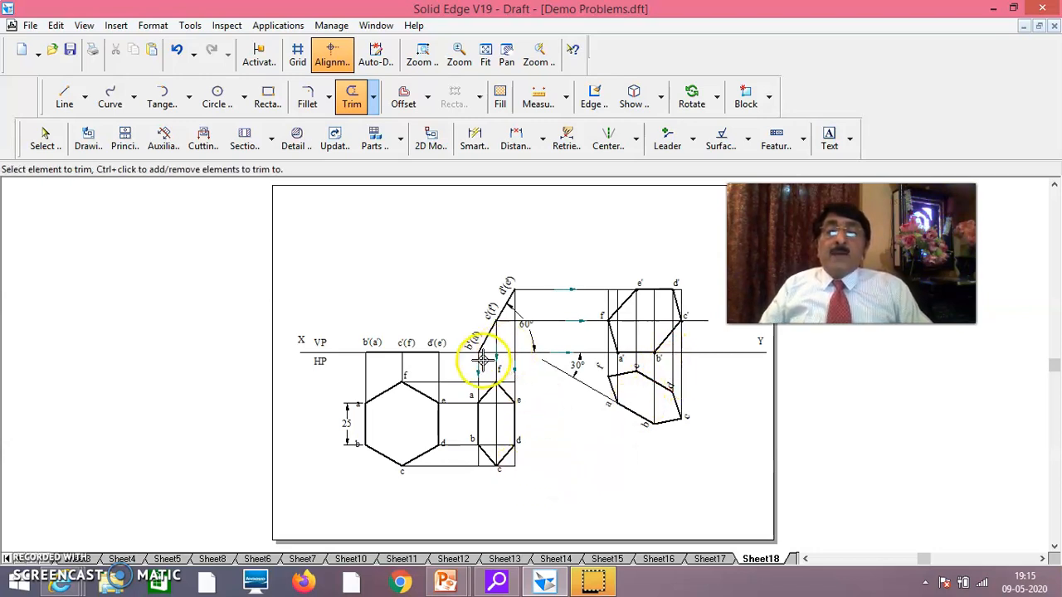
left_click(481, 369)
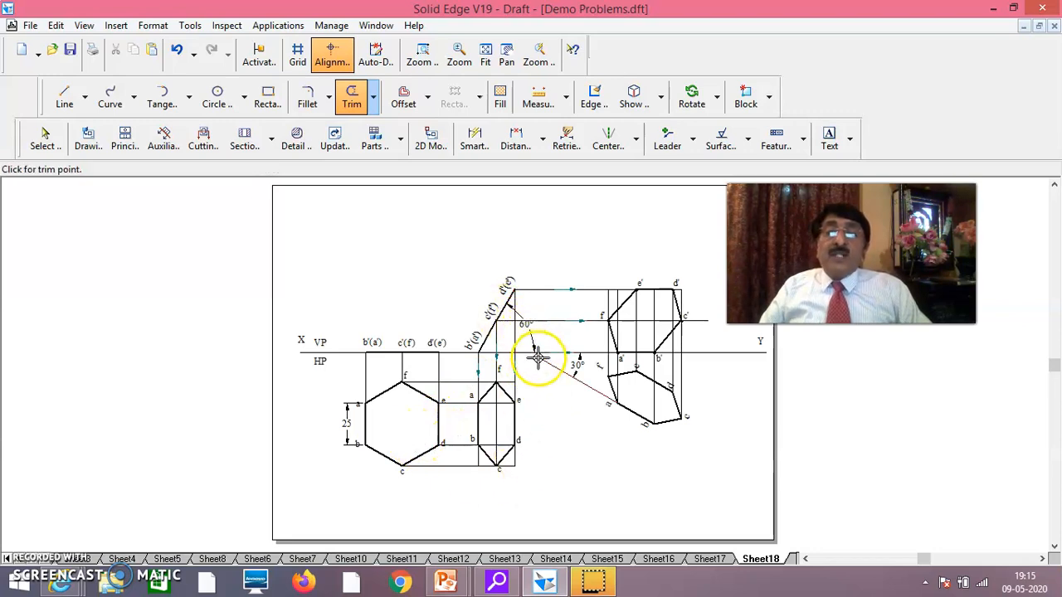
left_click(535, 354)
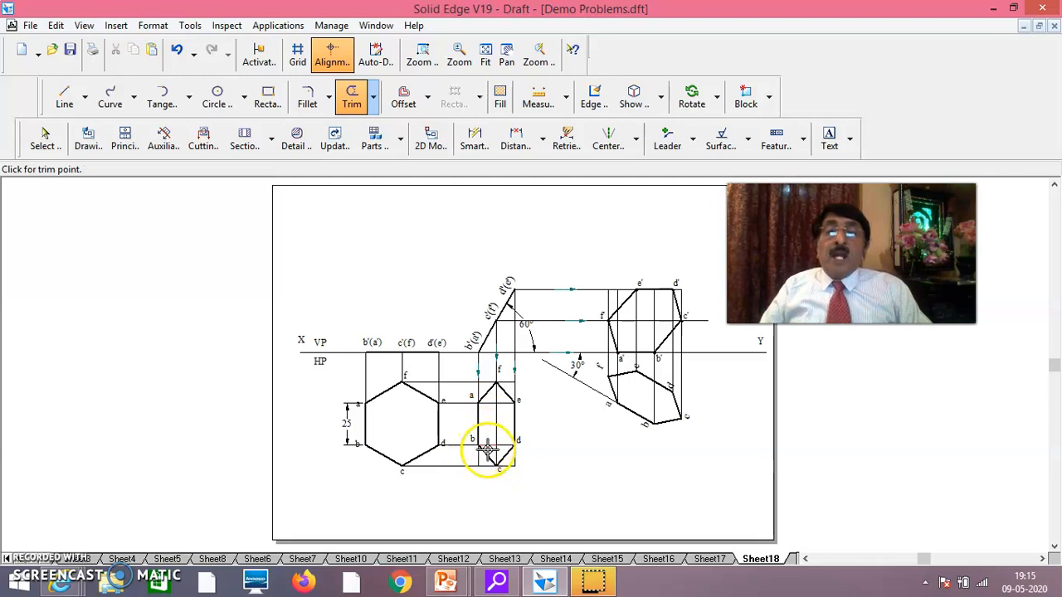
left_click(491, 445)
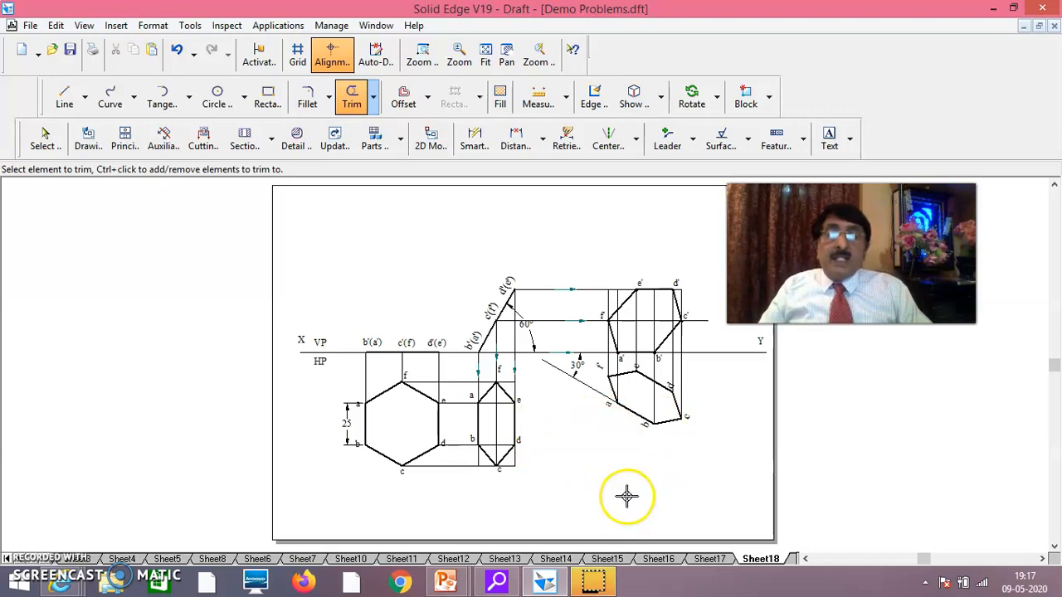
left_click(517, 440)
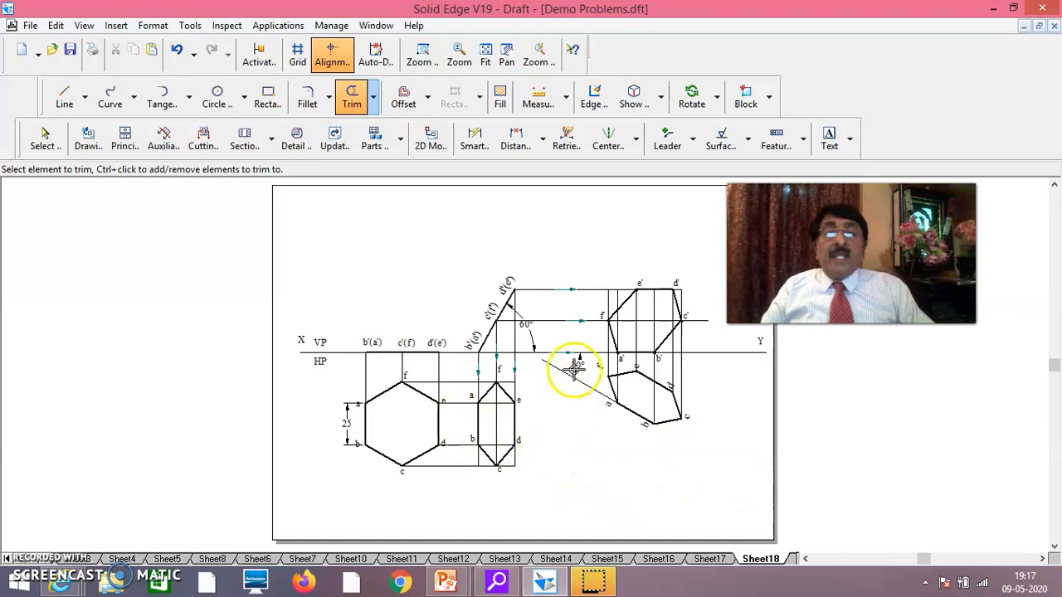